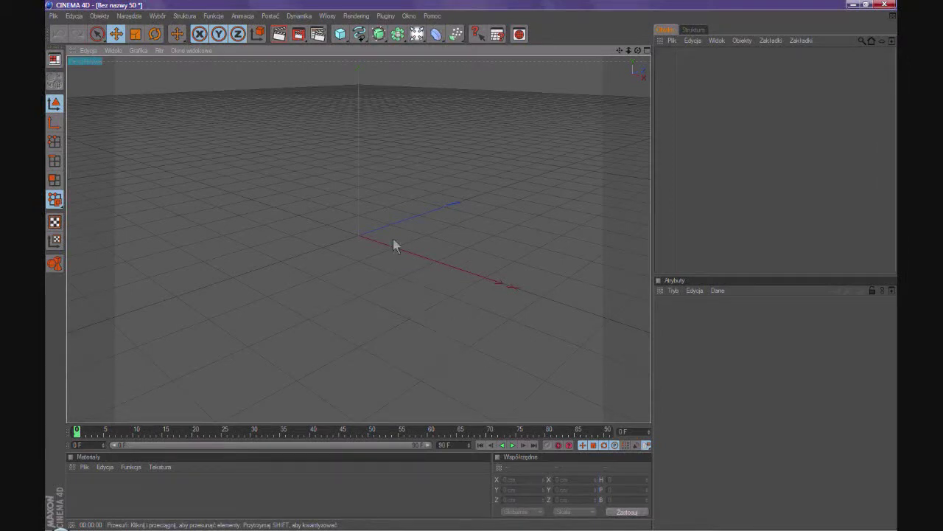
- Add a HyperNURBS object and a 200 cm cube to the empty scene
left_click_drag(380, 37, 387, 59)
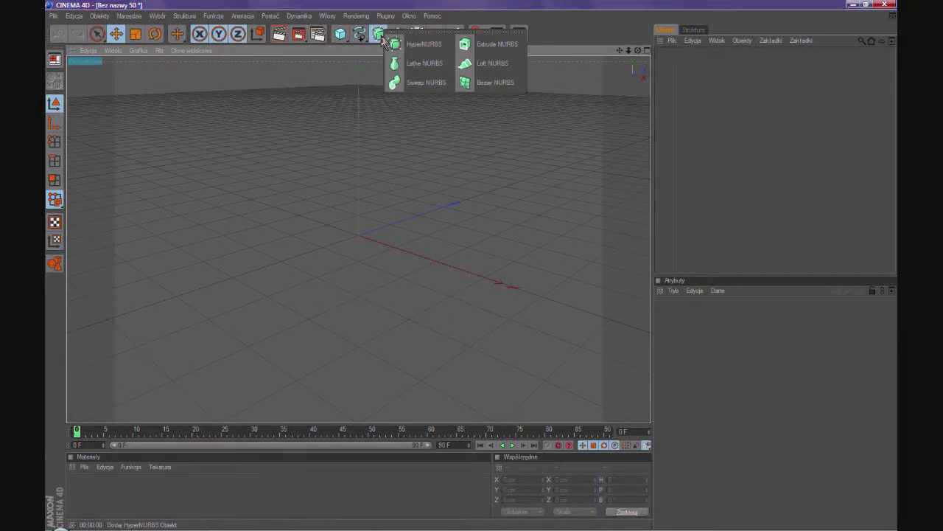
left_click(417, 49)
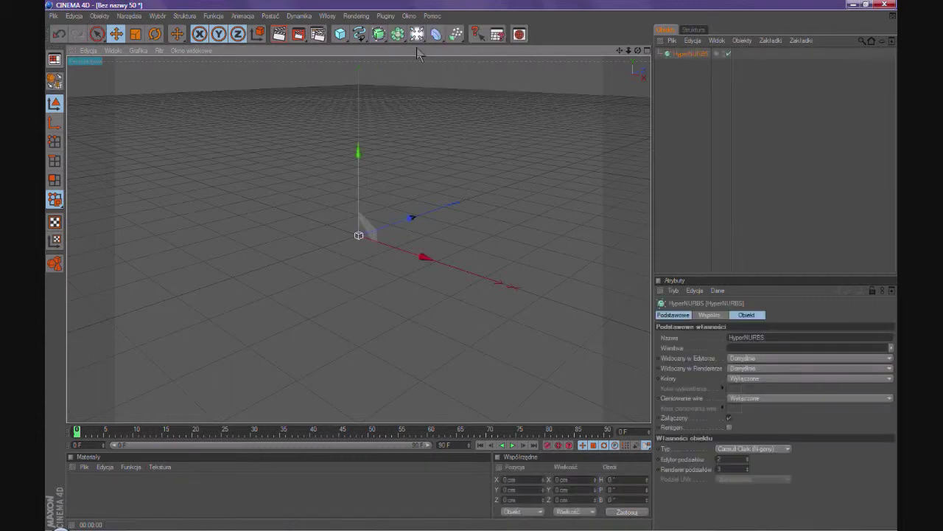
left_click(341, 34)
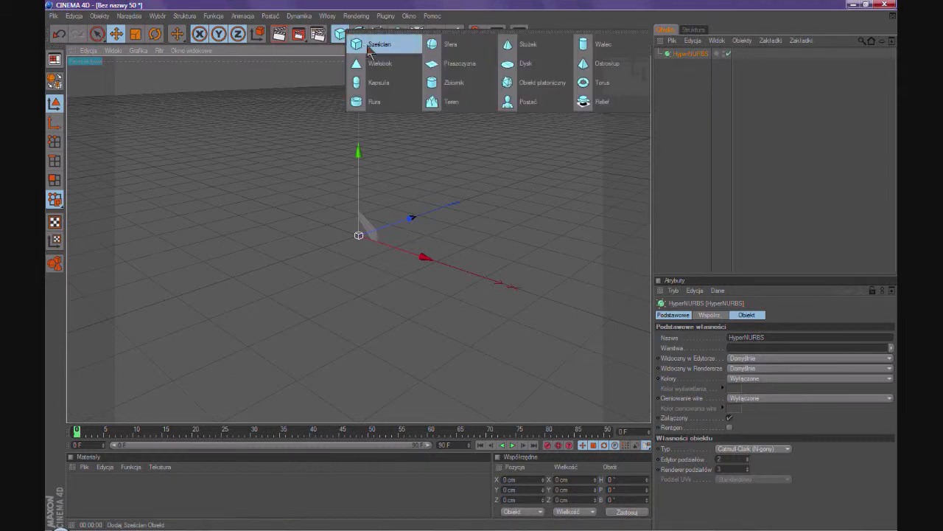
left_click(370, 48)
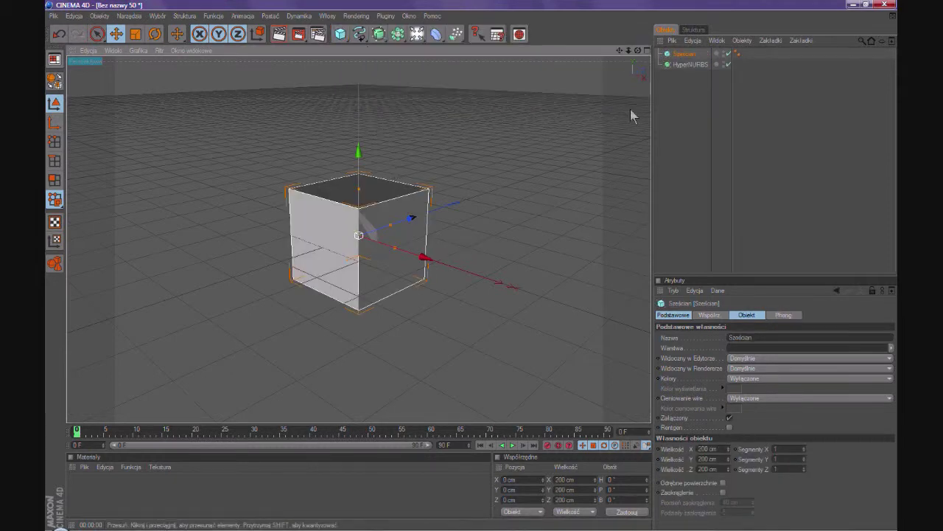
- Nest the cube under HyperNURBS and stretch it to about 506 cm along Z
left_click_drag(682, 56, 686, 64)
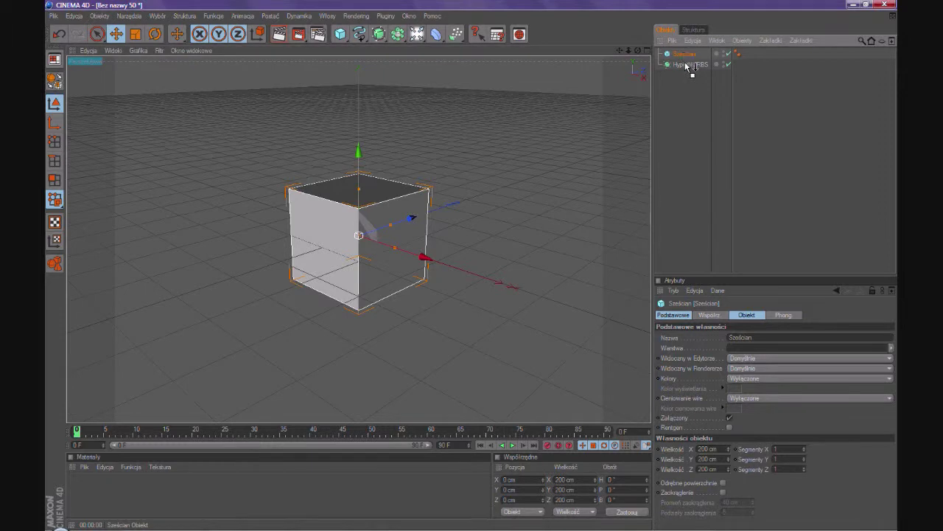
left_click_drag(684, 68, 685, 66)
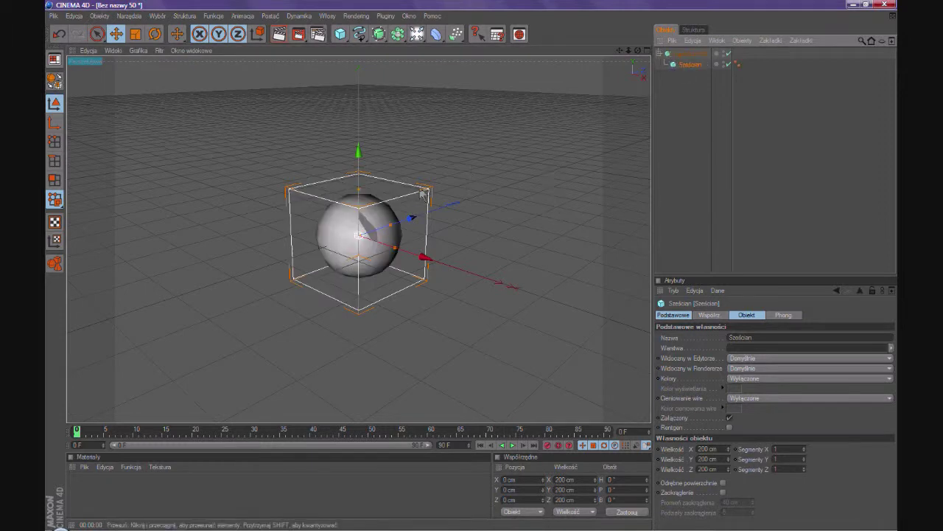
left_click_drag(390, 224, 583, 182)
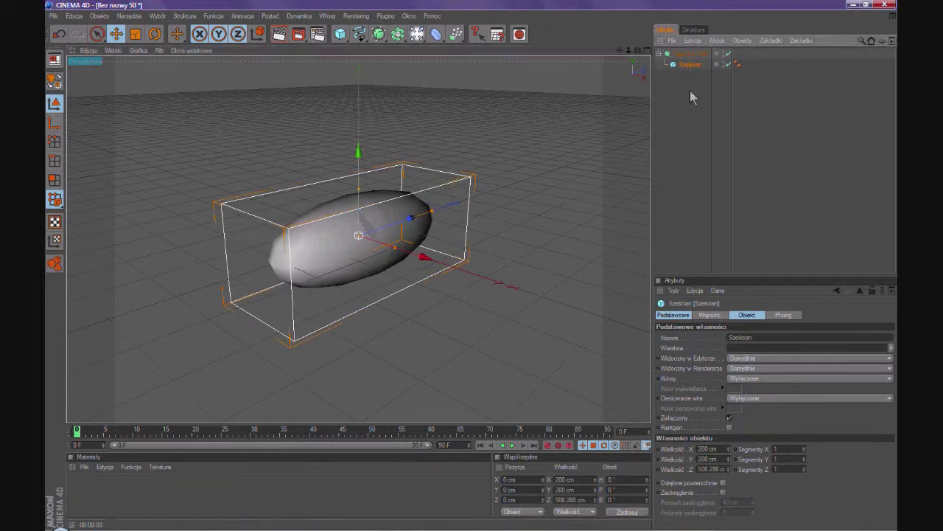
left_click(746, 315)
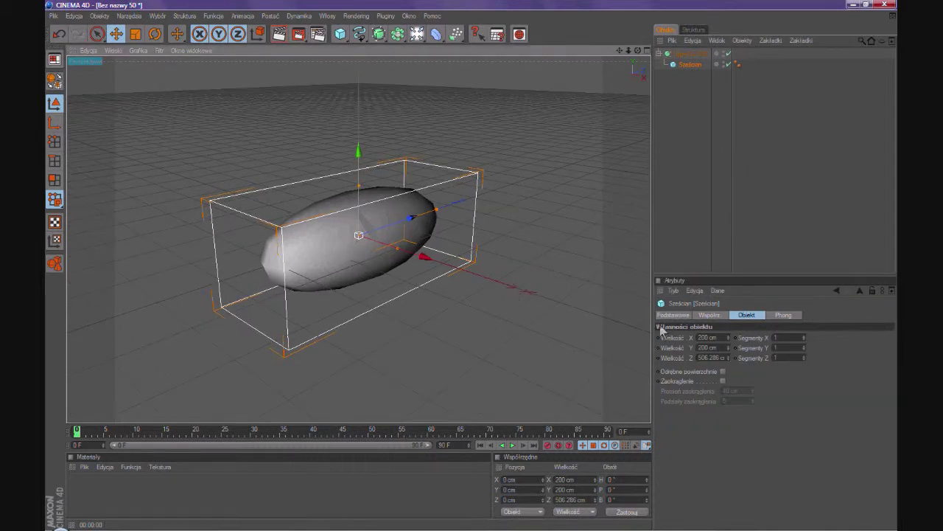
- Raise the cube's segments to 4 on X and Y and 6 on Z
left_click(805, 336)
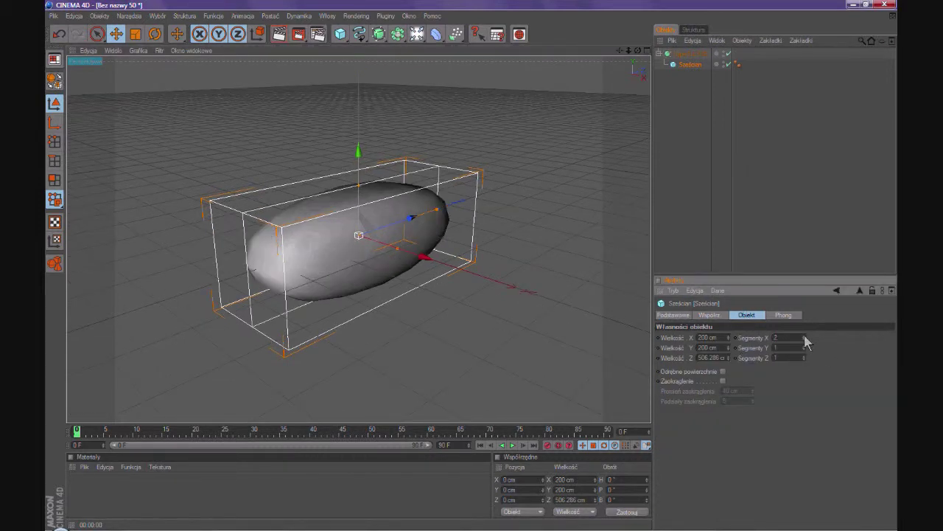
left_click(804, 336)
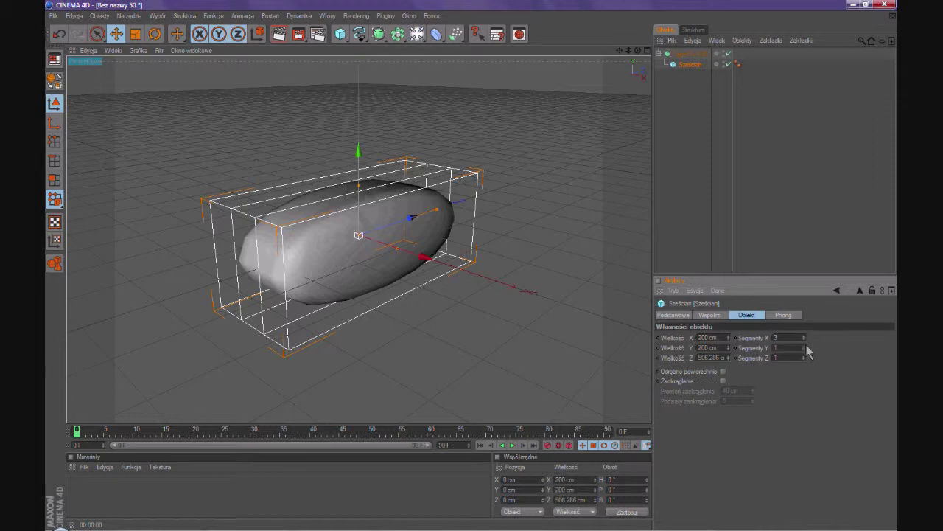
left_click(805, 346)
left_click(805, 346)
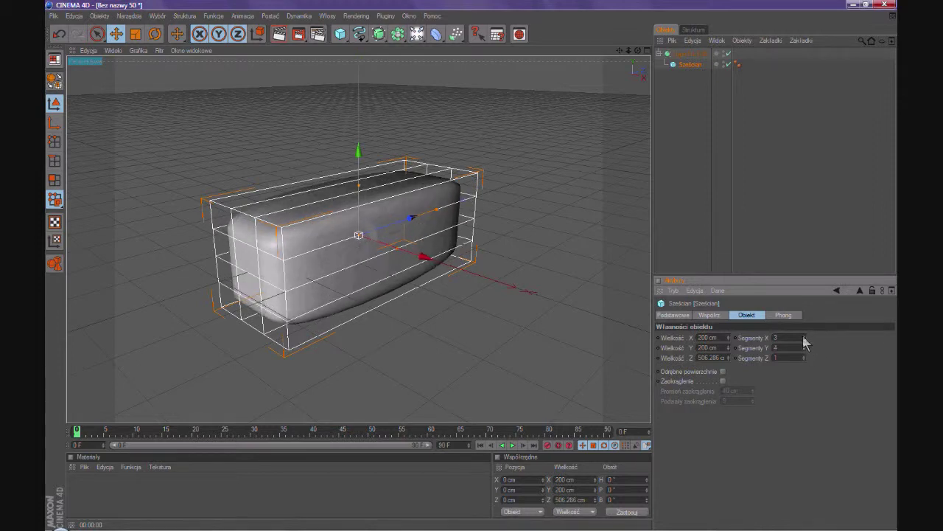
left_click(804, 336)
left_click(804, 356)
left_click(804, 356)
left_click(804, 356)
left_click(804, 356)
left_click(804, 356)
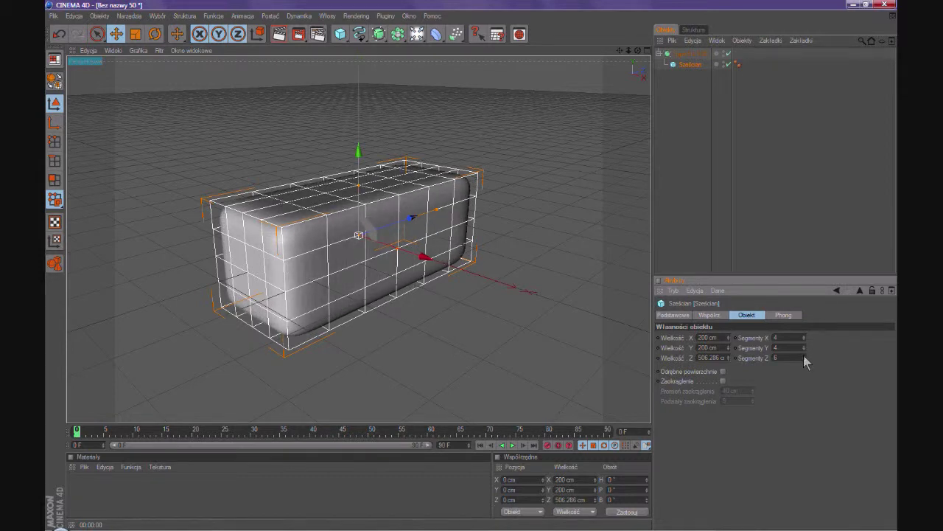
- Bring all three segment counts back to 3 and make the cube editable
left_click(804, 360)
left_click(804, 359)
left_click(804, 359)
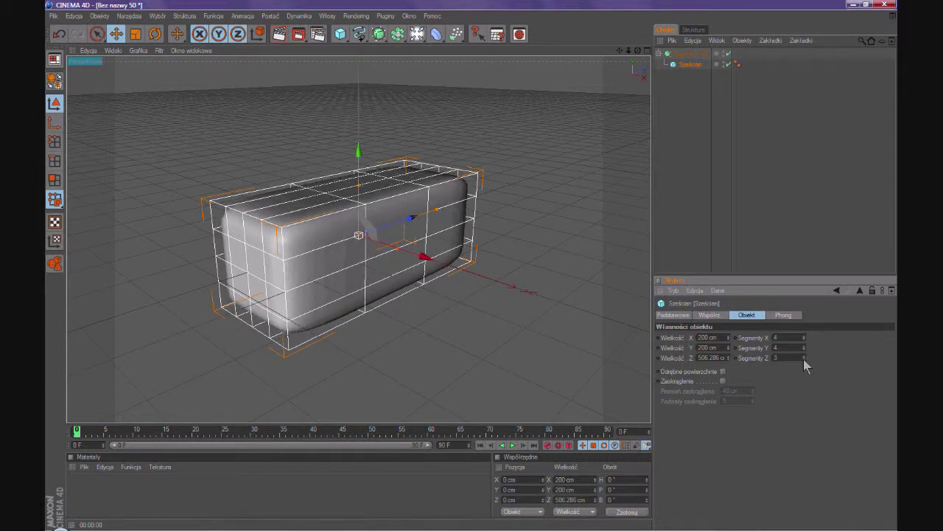
left_click(804, 350)
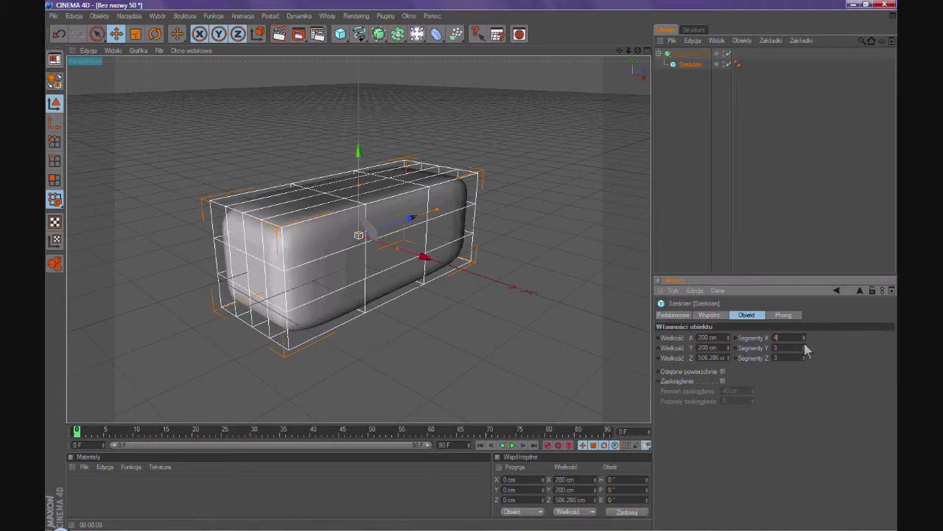
left_click(804, 340)
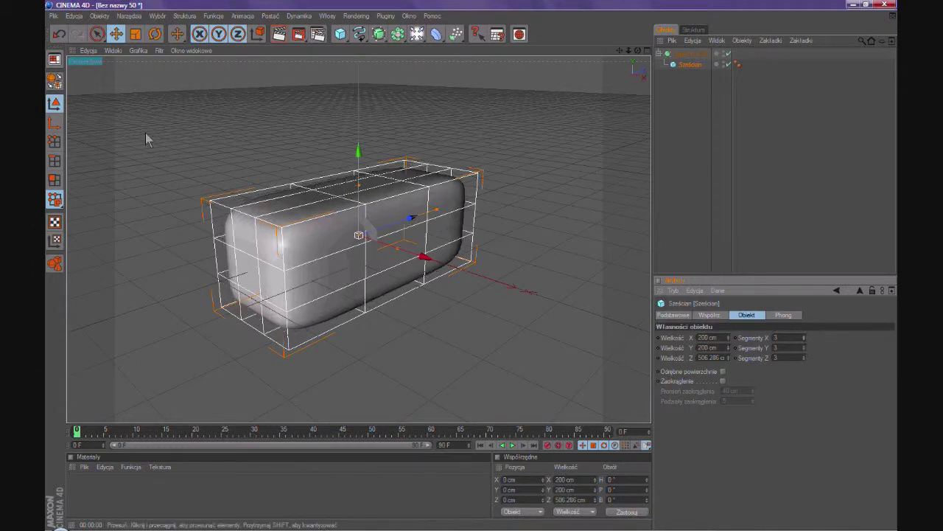
left_click(56, 83)
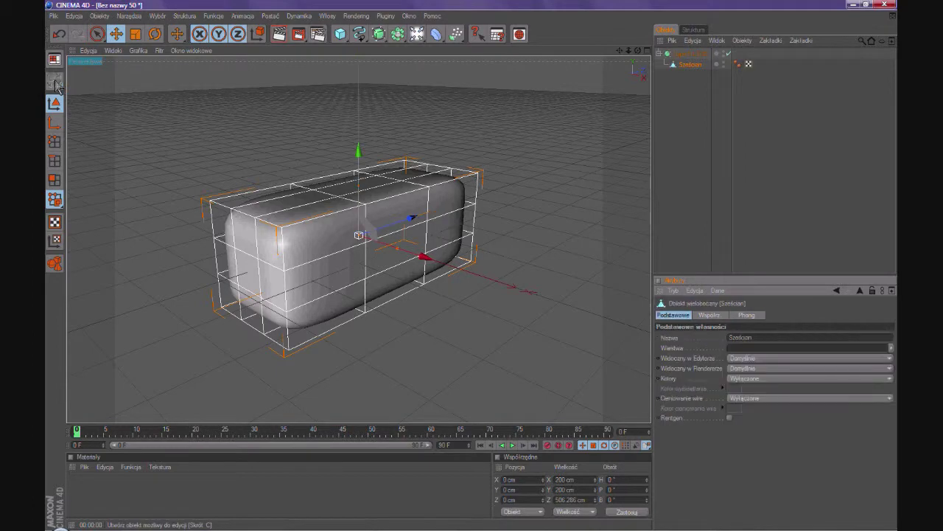
- Switch to Edges mode and orbit to a lower, closer view of the capsule
left_click(54, 179)
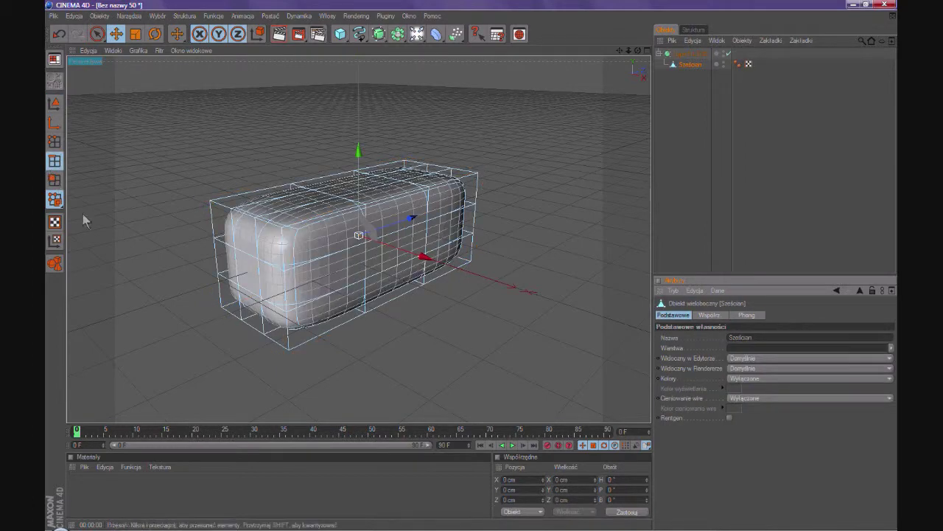
mouse_move(247, 328)
left_mouse_down("alt")
mouse_move(421, 265)
mouse_move(479, 253)
mouse_move(482, 275)
mouse_move(563, 217)
left_mouse_up("alt")
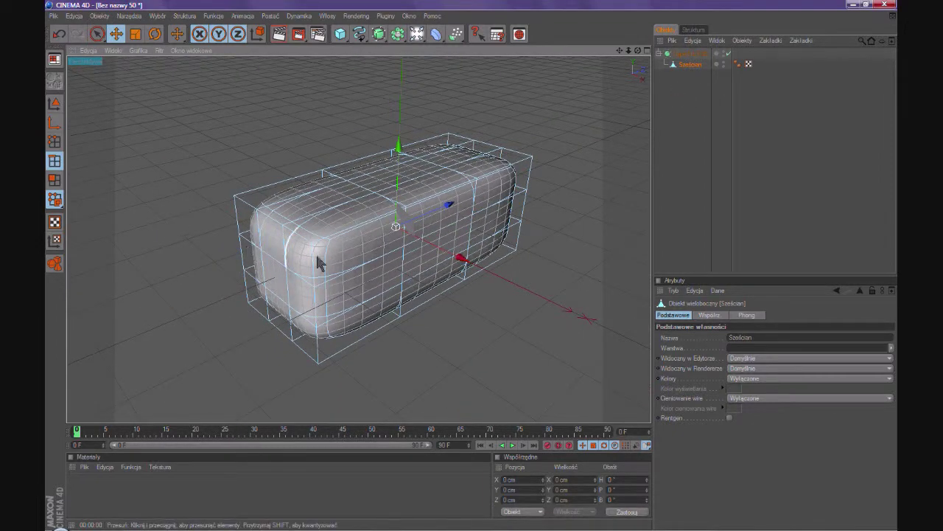
right_click_drag(317, 263, 315, 273, "alt")
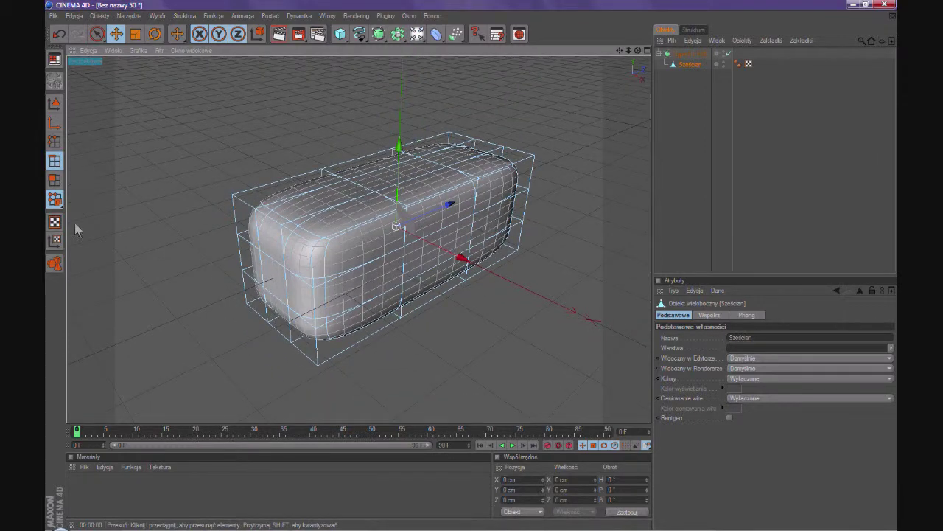
left_click(54, 58)
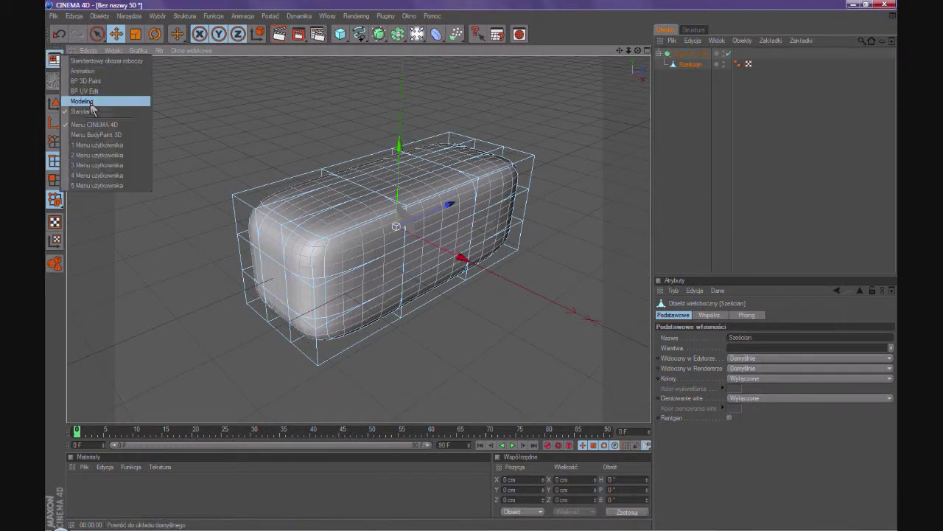
- Switch to the Modeling layout, load the Extrude tool, and finish in Points mode
left_click(83, 101)
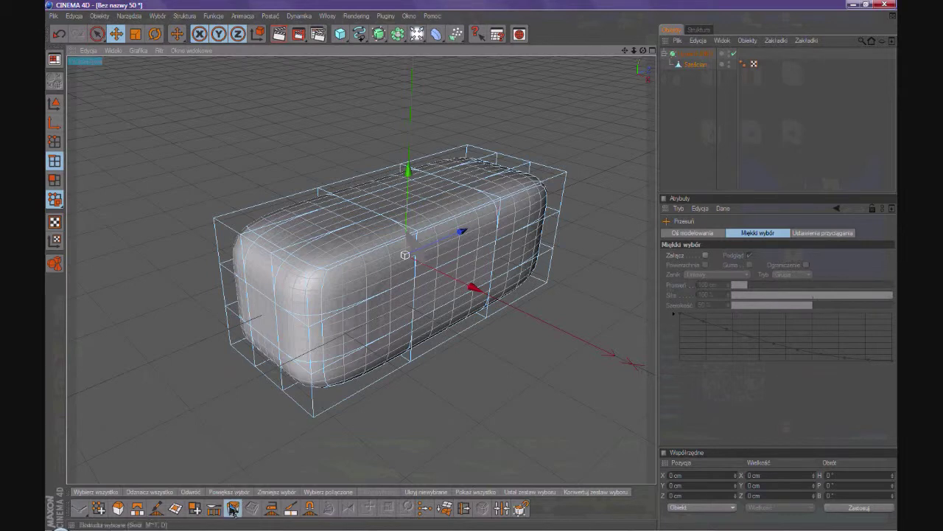
left_click(233, 508)
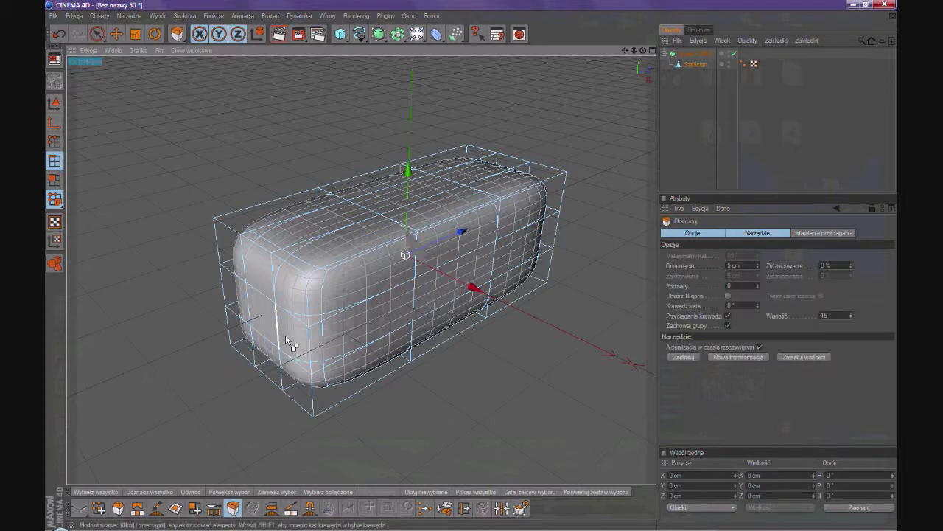
left_click(54, 180)
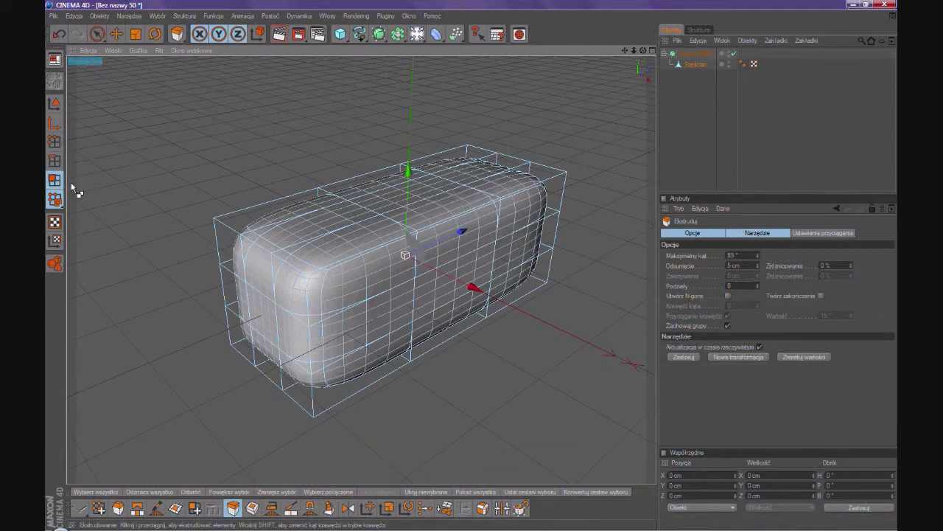
left_click(54, 161)
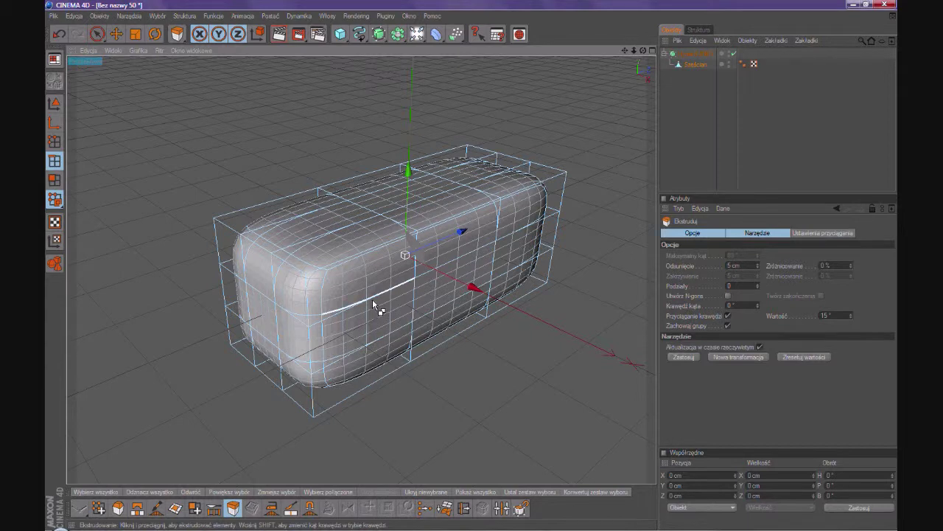
left_click(53, 141)
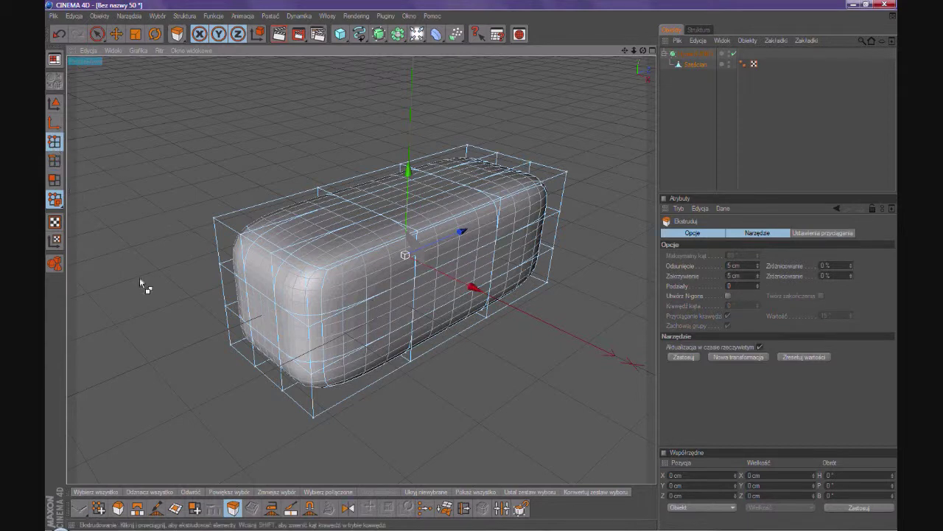
- Select the top-right corner vertex and extrude it twice into a long spike
left_click(329, 271)
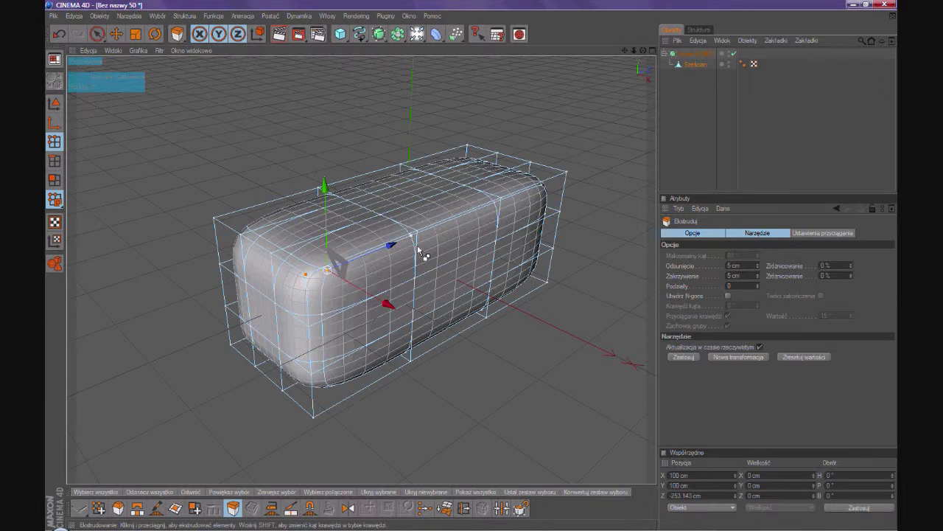
left_click(497, 206)
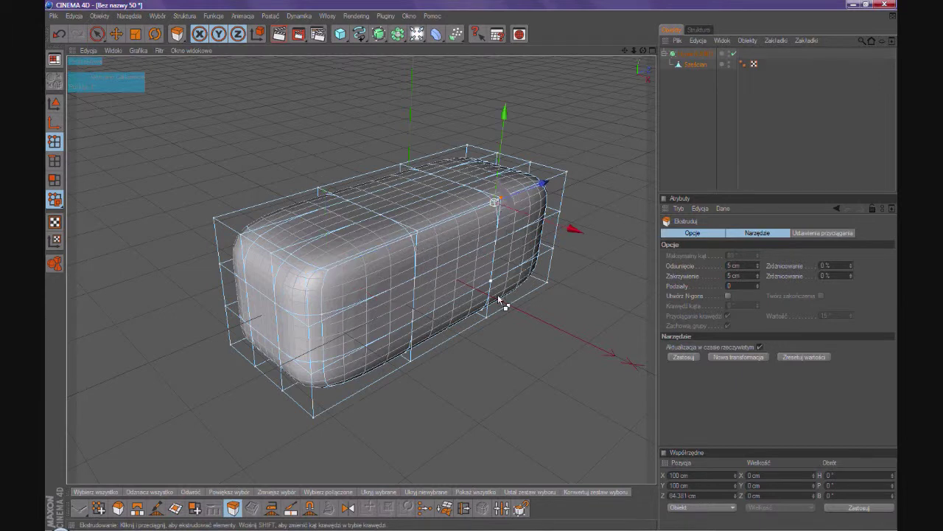
left_click(496, 402)
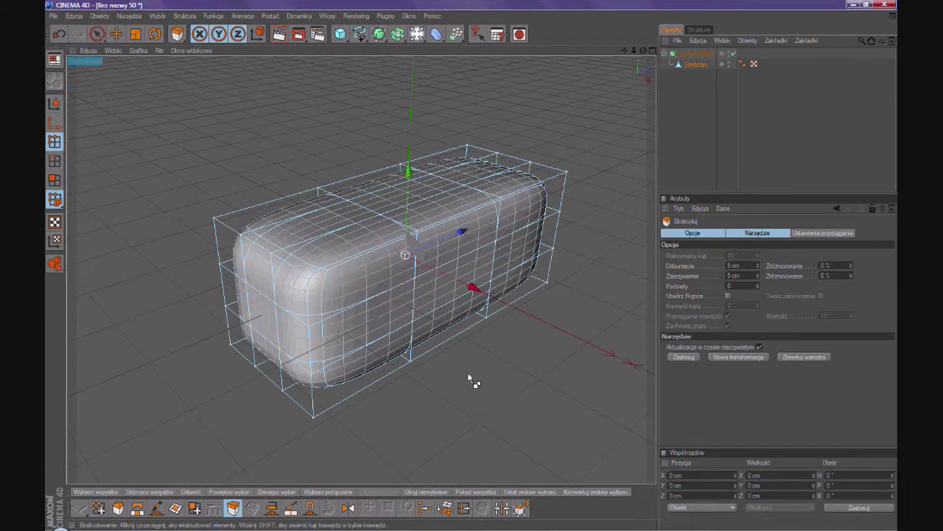
left_click(495, 204)
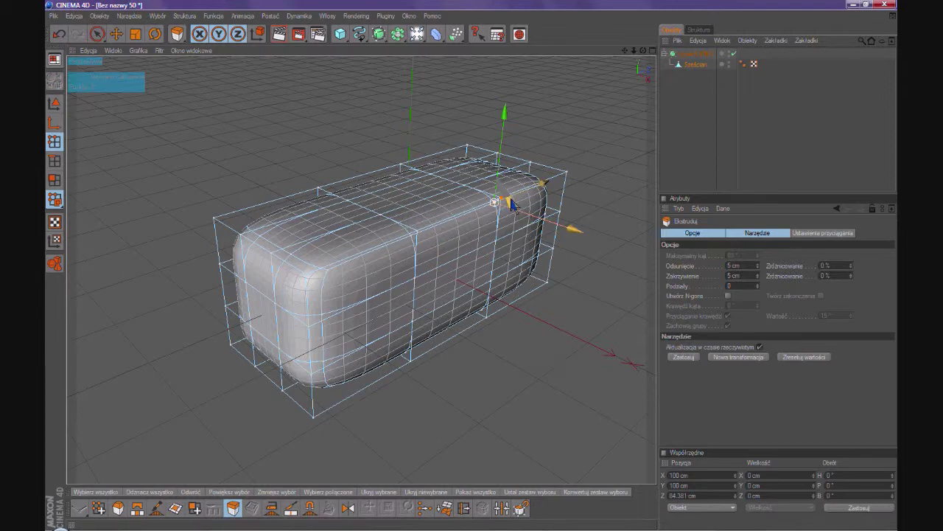
mouse_move(498, 202)
left_mouse_down()
mouse_move(642, 227)
mouse_move(649, 345)
left_mouse_up()
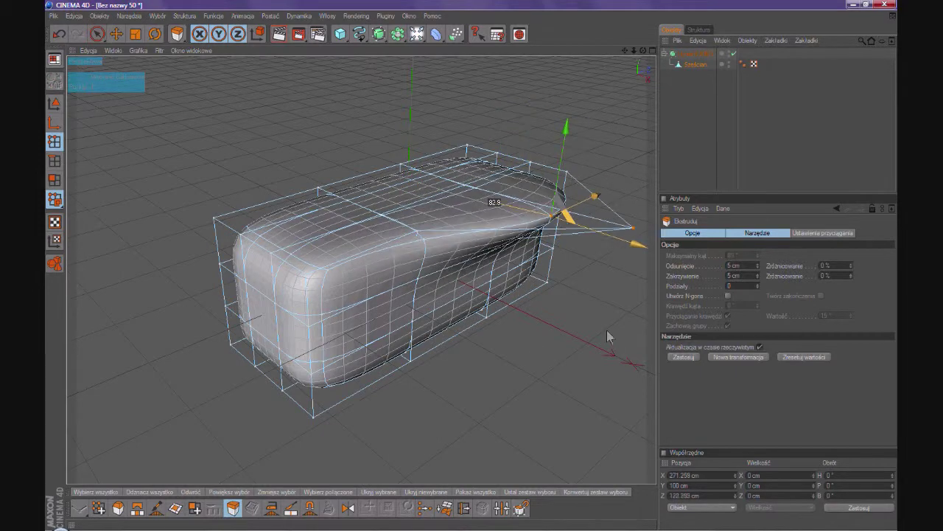
scroll(568, 325, "down", 3)
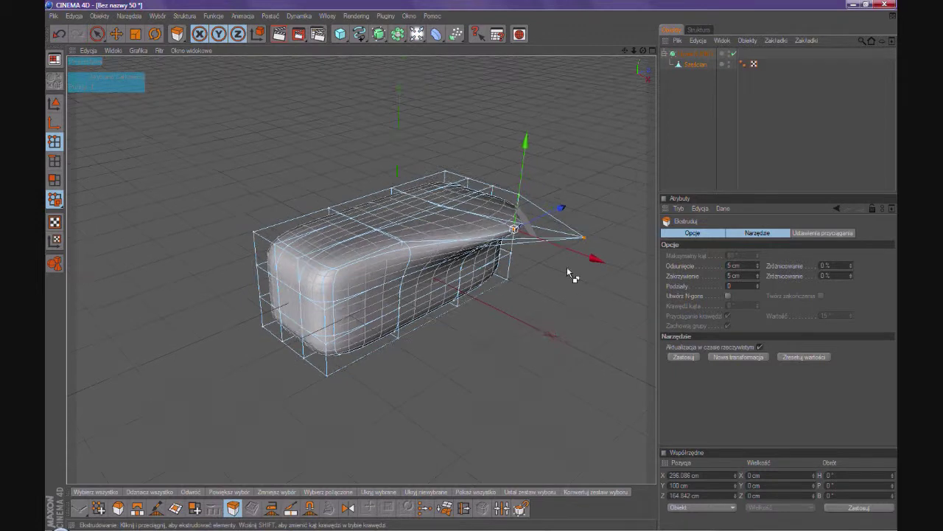
left_click_drag(591, 249, 347, 194)
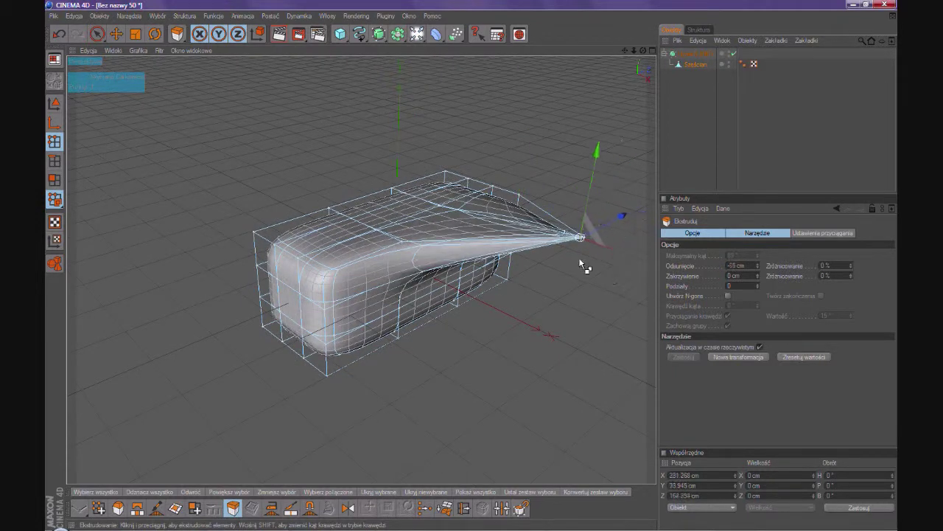
- Stretch the spike extrusion to -310 cm and render the view
left_click_drag(347, 194, 421, 305)
left_click(356, 16)
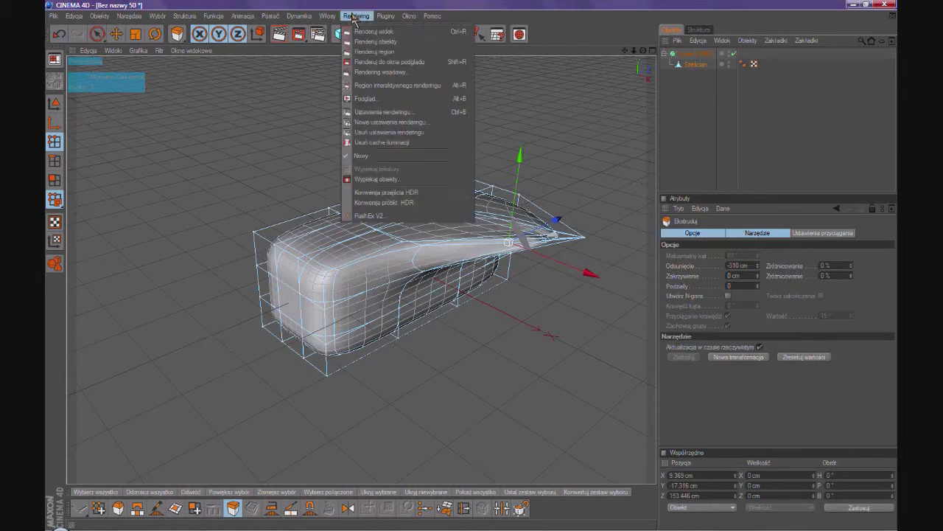
left_click(368, 29)
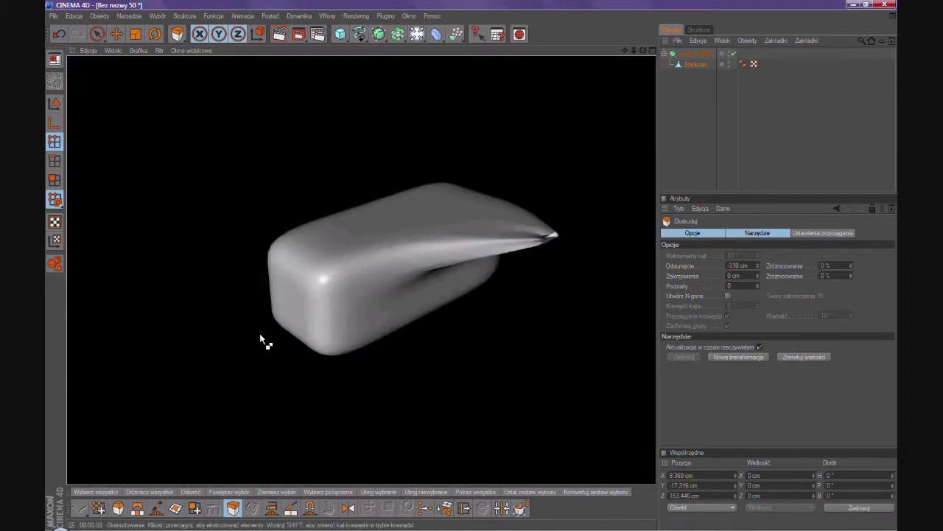
- Undo the extrusions back to the plain rounded box and switch to Polygons mode
left_click(58, 34)
left_click(58, 34)
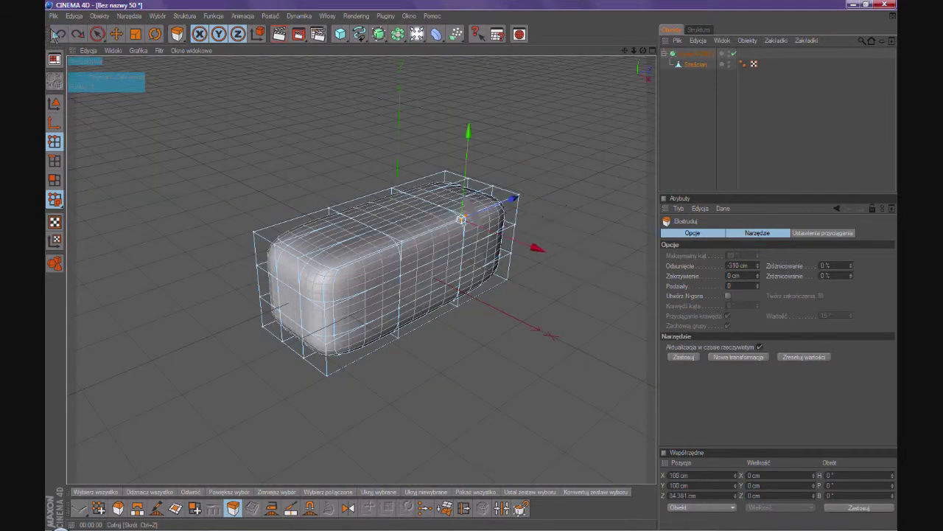
left_click(57, 34)
left_click(54, 180)
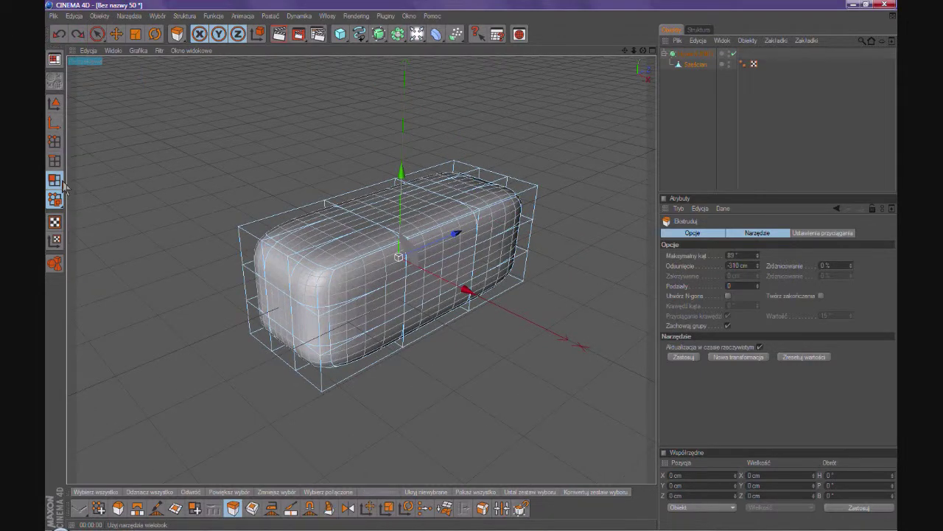
- Select the three top cap polygons at the box's end
scroll(200, 320, "up", 3)
mouse_move(228, 328)
left_mouse_down("alt")
mouse_move(288, 344)
mouse_move(362, 236)
mouse_move(204, 295)
mouse_move(175, 264)
left_mouse_up("alt")
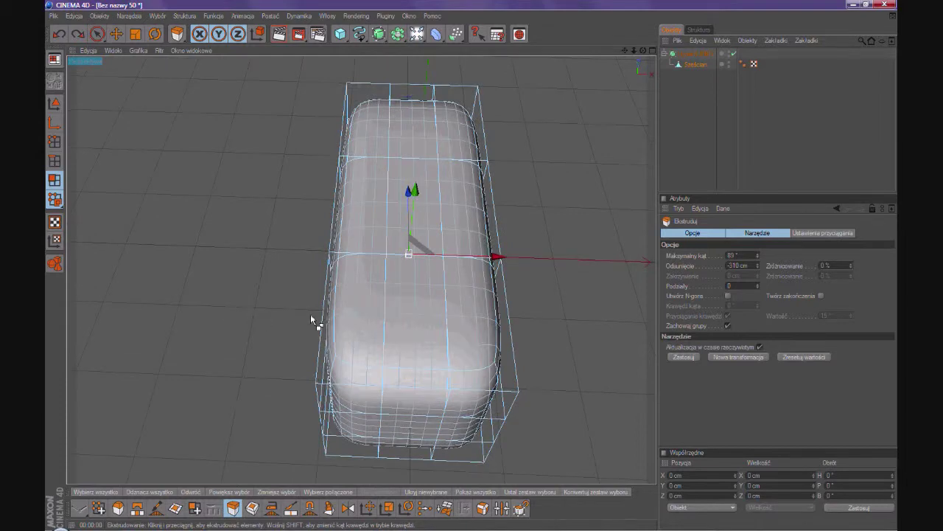
left_click(365, 313)
left_click(420, 320, "shift")
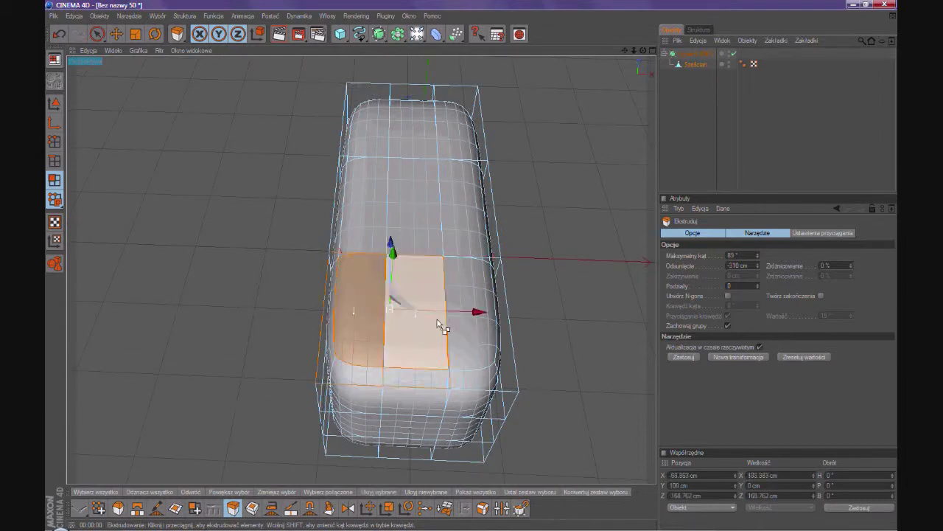
left_click(475, 336, "shift")
- Add the right-side polygons and the front face columns to the selection
left_click_drag(183, 390, 179, 254, "alt")
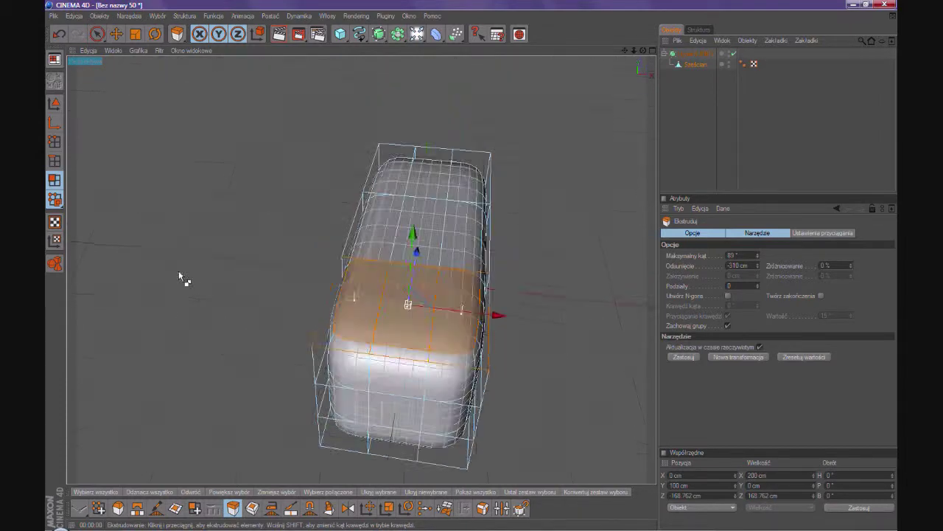
left_click(455, 371, "shift")
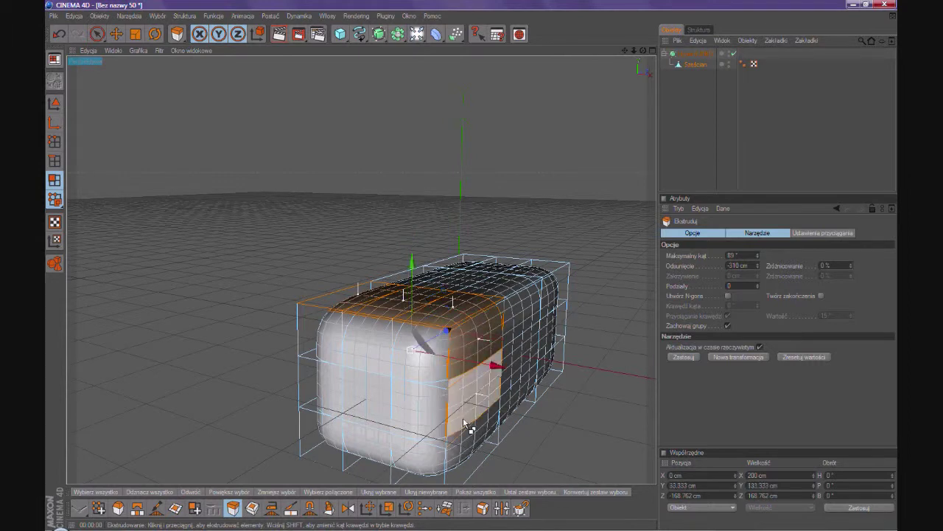
left_click(422, 463, "shift")
left_click(421, 438, "shift")
left_click(413, 379, "shift")
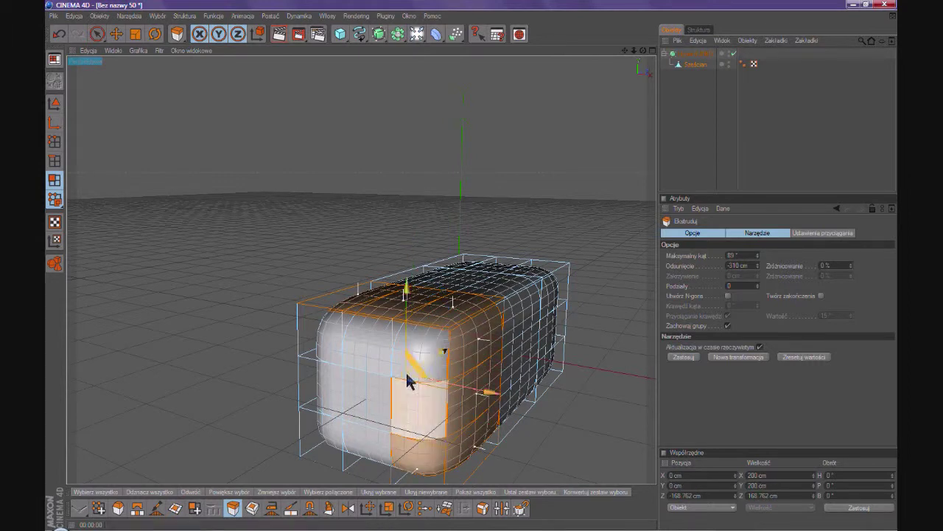
left_click(421, 347, "shift")
left_click(374, 375, "shift")
left_click(373, 435, "shift")
left_click(332, 443, "shift")
left_click(333, 413, "shift")
left_click(330, 380, "shift")
left_click(329, 336, "shift")
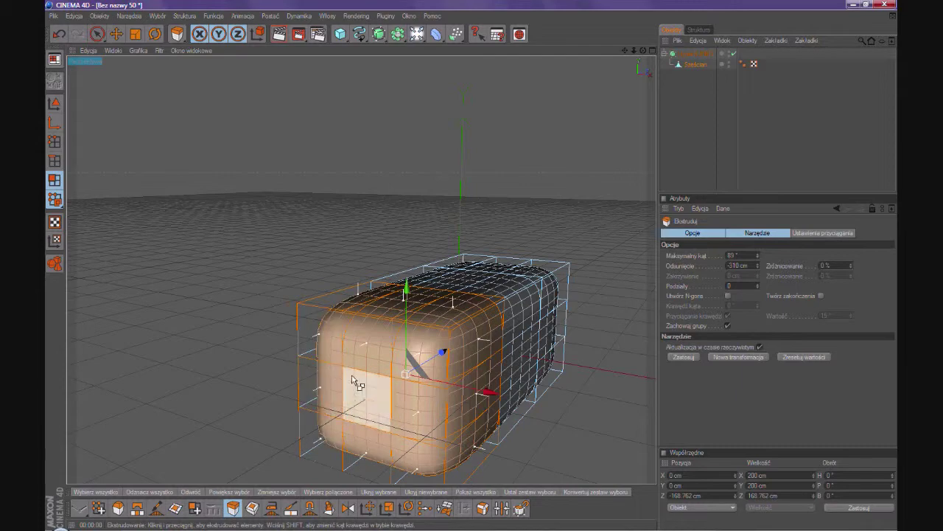
- Add the remaining front-end polygons from the left side to the selection
mouse_move(331, 384)
left_mouse_down("alt")
mouse_move(145, 385)
mouse_move(192, 387)
left_mouse_up("alt")
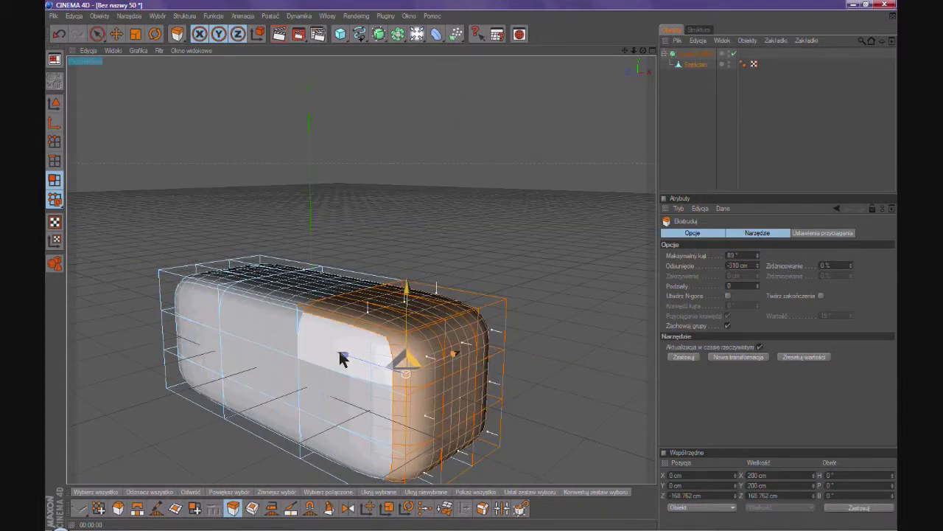
left_click(329, 387, "shift")
left_click(331, 426, "shift")
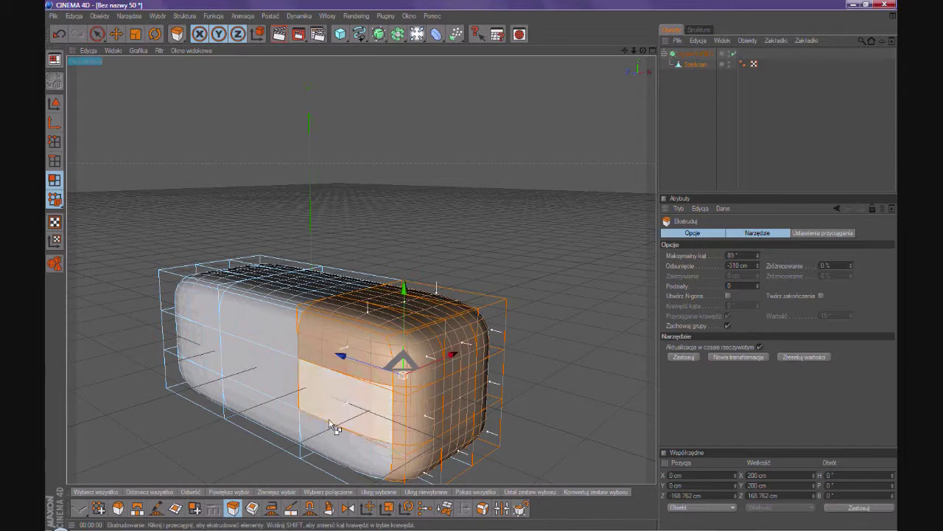
left_click(301, 438, "shift")
mouse_move(302, 438)
left_mouse_down("alt")
mouse_move(260, 424)
mouse_move(485, 234)
left_mouse_up("alt")
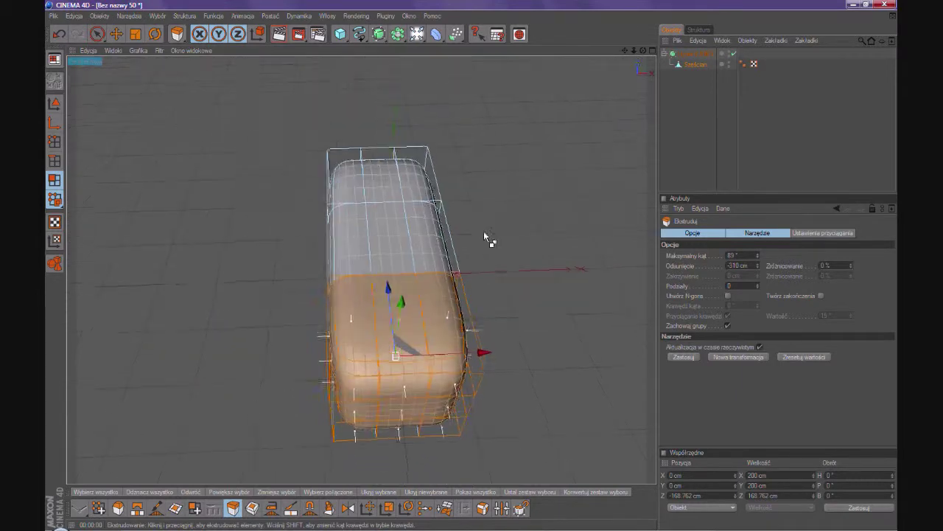
left_click(135, 34)
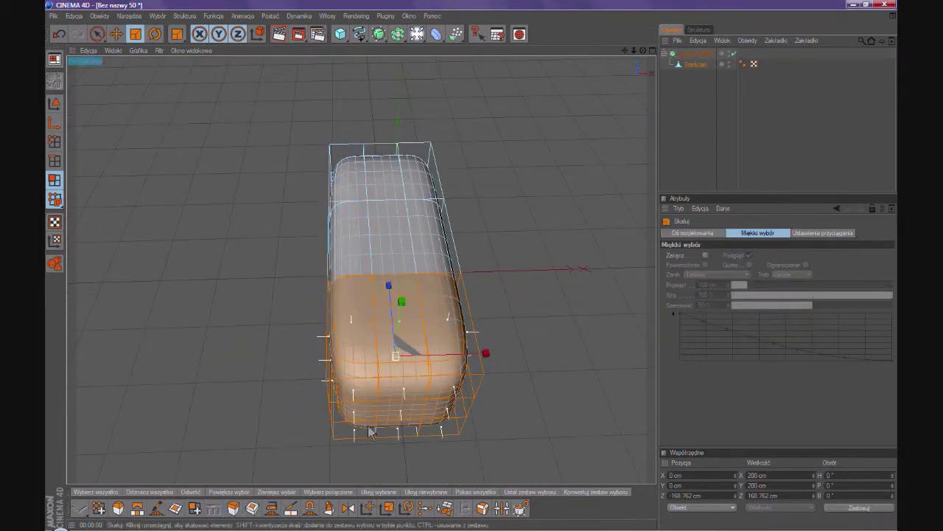
- Scale the selected end to 0.6 on X and 172 cm high, then lower it about 18 cm
mouse_move(485, 356)
left_mouse_down()
mouse_move(389, 453)
mouse_move(253, 476)
mouse_move(225, 499)
left_mouse_up()
mouse_move(205, 391)
left_mouse_down("alt")
mouse_move(489, 371)
mouse_move(338, 370)
mouse_move(283, 305)
left_mouse_up("alt")
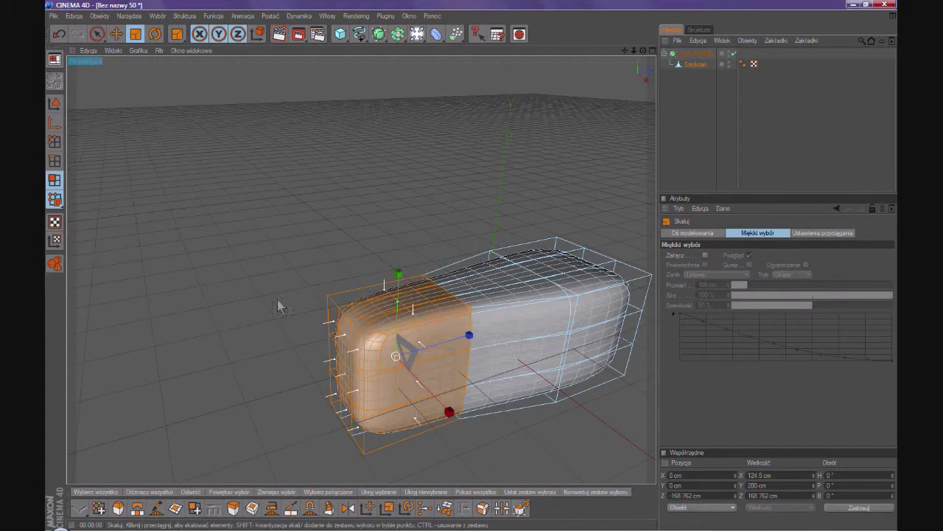
mouse_move(398, 282)
left_mouse_down()
mouse_move(387, 277)
mouse_move(287, 320)
left_mouse_up()
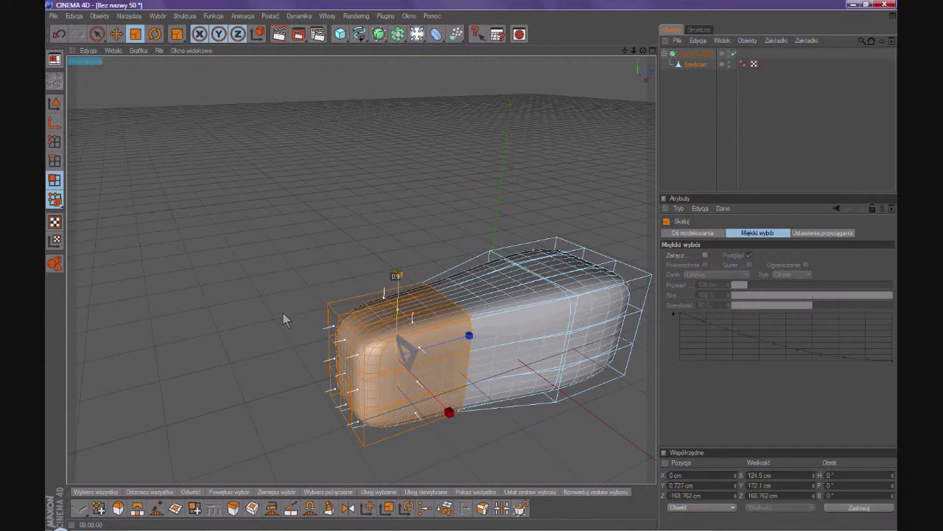
mouse_move(246, 280)
left_mouse_down("alt")
mouse_move(421, 343)
mouse_move(362, 345)
left_mouse_up("alt")
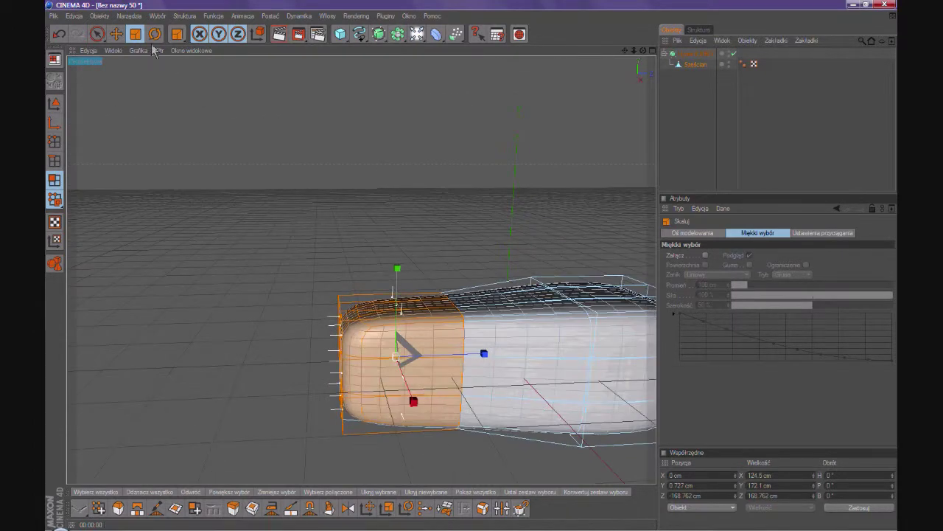
left_click(116, 34)
mouse_move(389, 278)
left_mouse_down()
mouse_move(388, 296)
mouse_move(246, 270)
mouse_move(330, 265)
left_mouse_up()
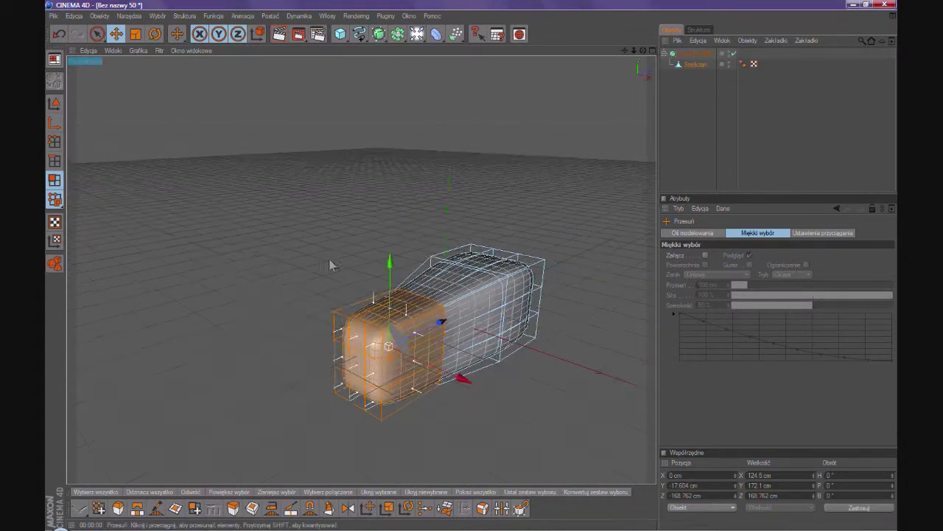
- Render a preview of the tapered shape and orbit around it
left_click(357, 16)
left_click(372, 30)
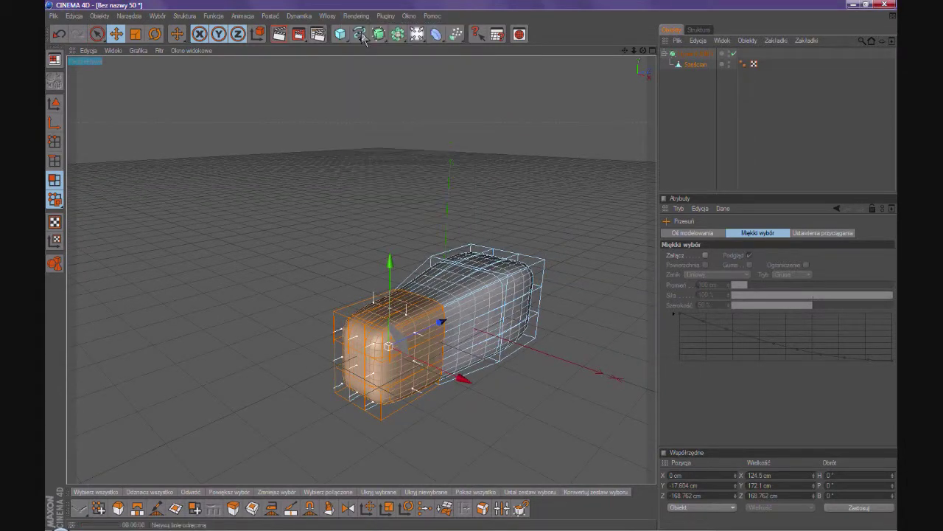
left_click_drag(270, 348, 124, 260, "alt")
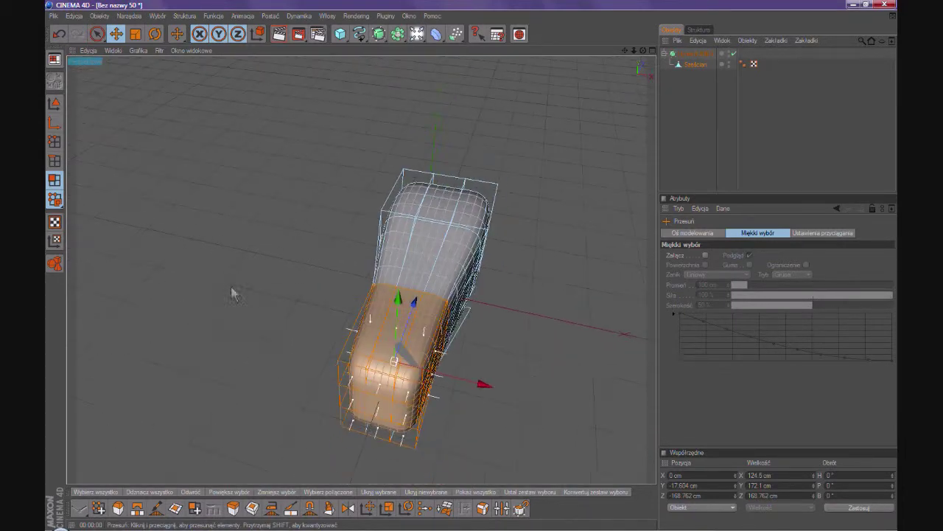
mouse_move(125, 260)
left_mouse_down("alt")
mouse_move(259, 307)
mouse_move(560, 310)
mouse_move(623, 327)
mouse_move(638, 248)
left_mouse_up("alt")
- Clear the polygon selection and switch to Live Selection
left_click(560, 308)
scroll(554, 318, "up", 2)
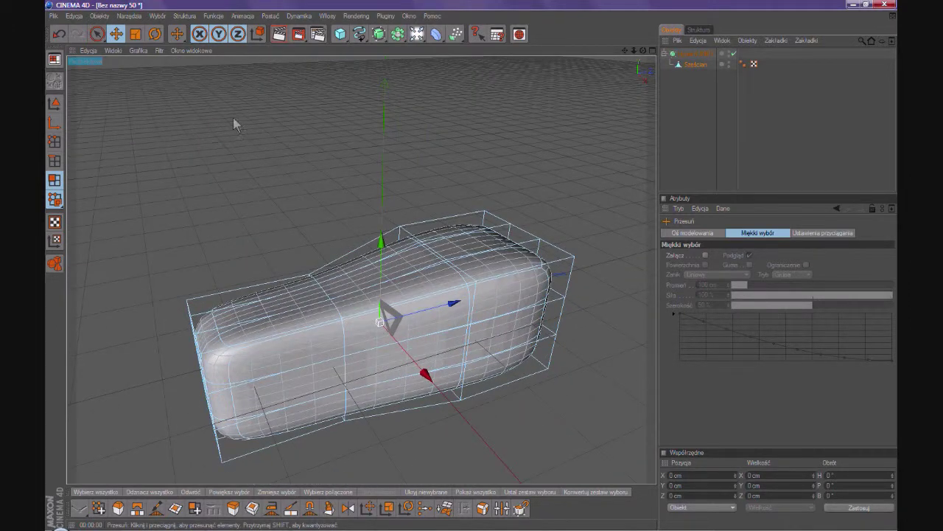
left_click(96, 34)
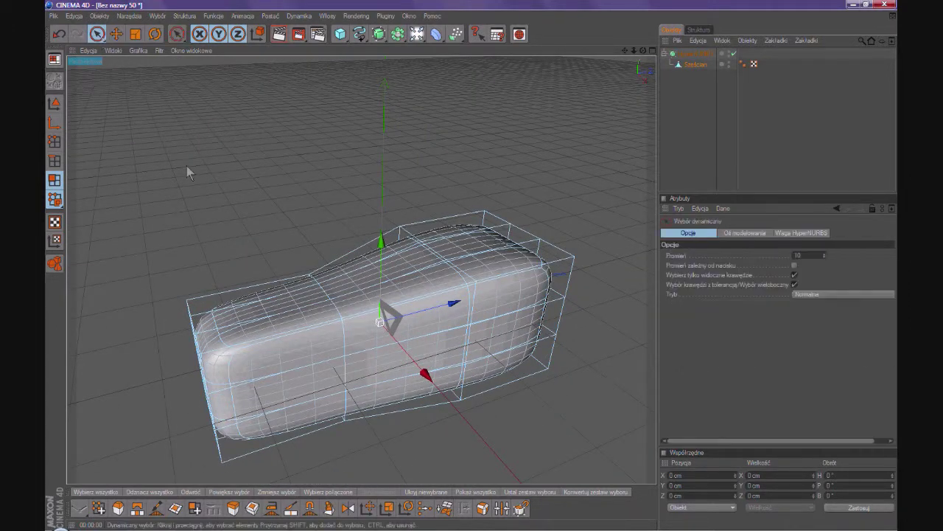
- Enable pressure radius, turn off Only Select Visible Elements, and brush-select the other half at radius 29
left_click(794, 266)
left_click(794, 274)
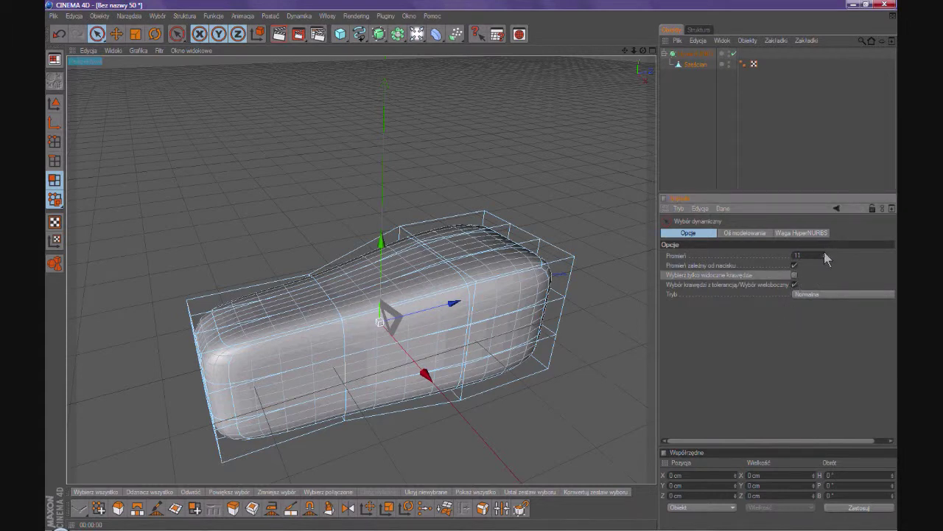
mouse_move(567, 383)
left_mouse_down("alt")
mouse_move(431, 221)
mouse_move(547, 444)
mouse_move(509, 184)
mouse_move(380, 372)
mouse_move(545, 494)
mouse_move(539, 411)
mouse_move(354, 243)
left_mouse_up("alt")
- Widen the selected half on X to about 246 cm
left_click(135, 34)
left_click_drag(155, 110, 215, 183, "alt")
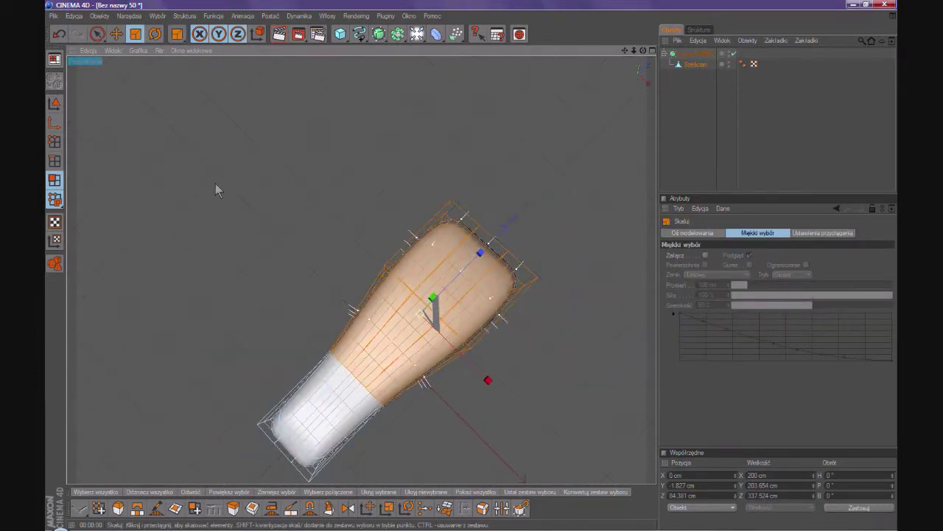
left_click_drag(489, 381, 656, 320)
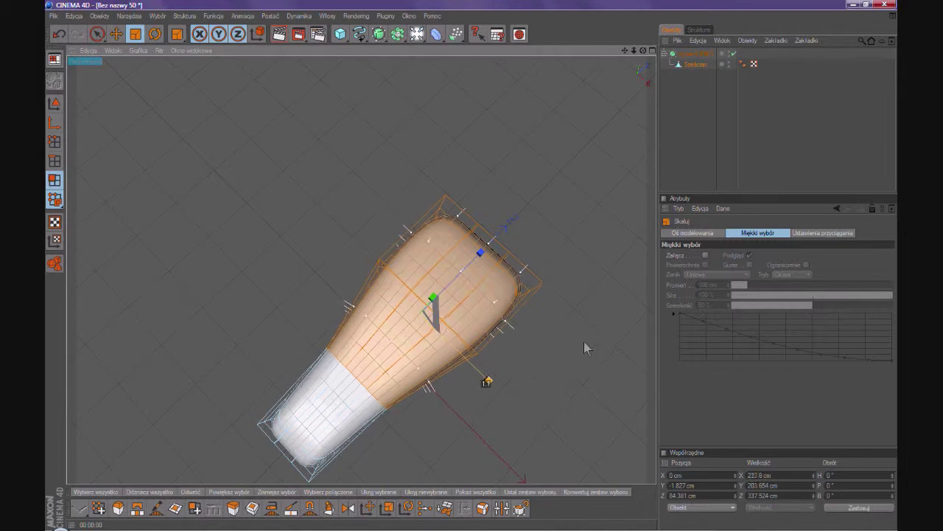
mouse_move(548, 307)
left_mouse_down("alt")
mouse_move(391, 248)
mouse_move(381, 302)
mouse_move(289, 221)
left_mouse_up("alt")
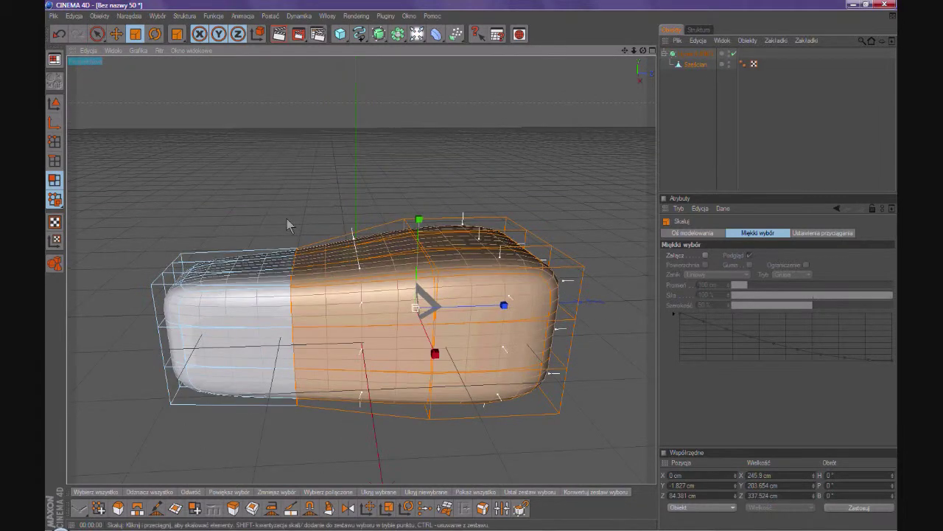
- Tilt the selected half about 4° in H, raise it about 32 cm on Y, then deselect
left_click(155, 34)
left_click_drag(379, 279, 375, 286)
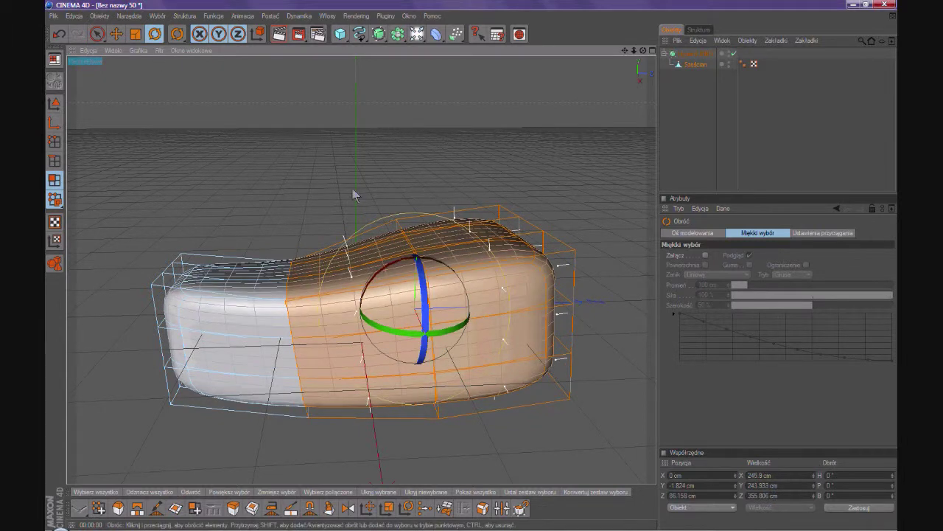
left_click(116, 34)
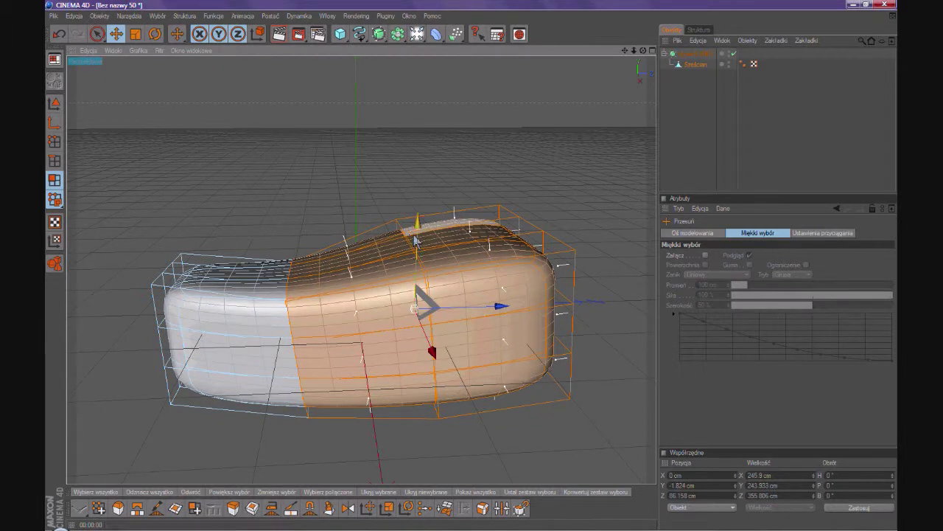
left_click_drag(421, 235, 424, 212)
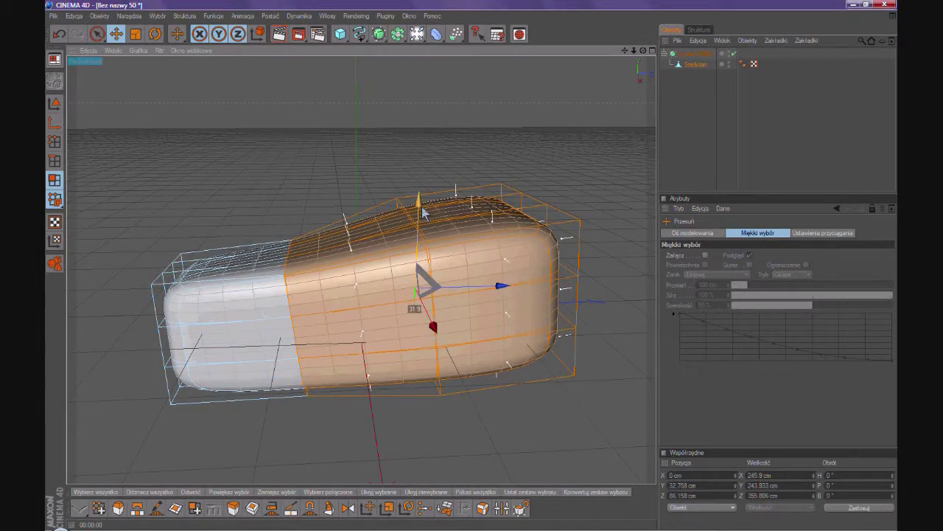
left_click(674, 162)
left_click_drag(558, 363, 271, 211, "alt")
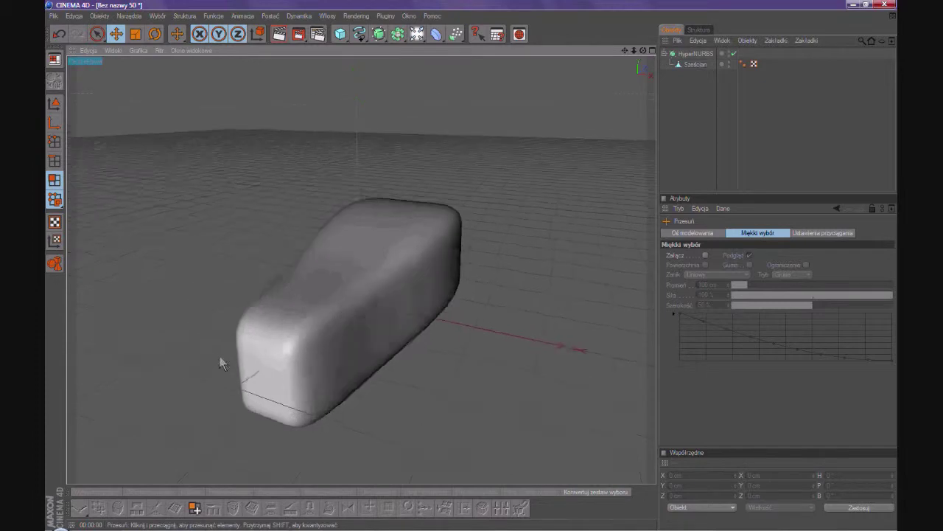
left_click(357, 16)
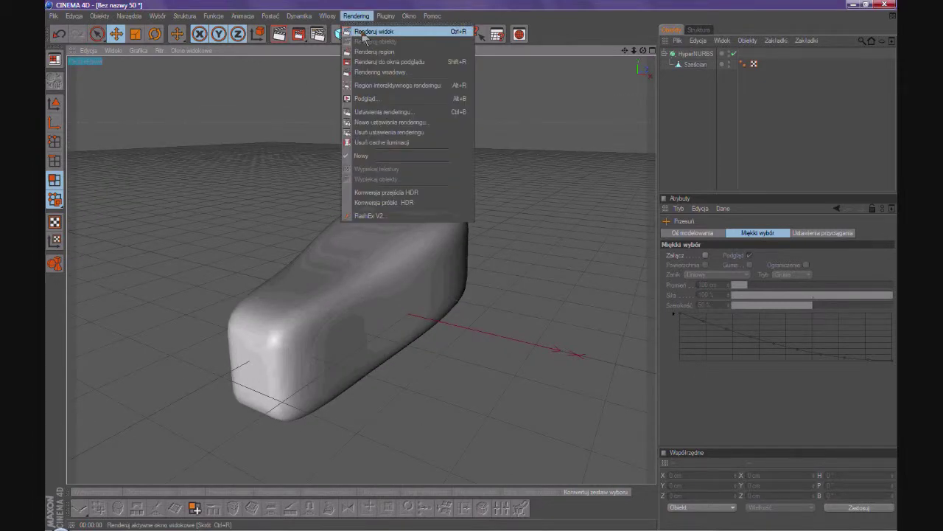
left_click(372, 29)
mouse_move(420, 350)
left_mouse_down("alt")
mouse_move(484, 354)
mouse_move(227, 312)
mouse_move(408, 312)
mouse_move(480, 324)
mouse_move(312, 287)
mouse_move(461, 337)
mouse_move(412, 337)
left_mouse_up("alt")
mouse_move(417, 339)
left_mouse_down("alt")
mouse_move(439, 304)
mouse_move(371, 381)
mouse_move(454, 353)
mouse_move(543, 265)
mouse_move(518, 265)
mouse_move(495, 228)
mouse_move(526, 190)
mouse_move(522, 241)
left_mouse_up("alt")
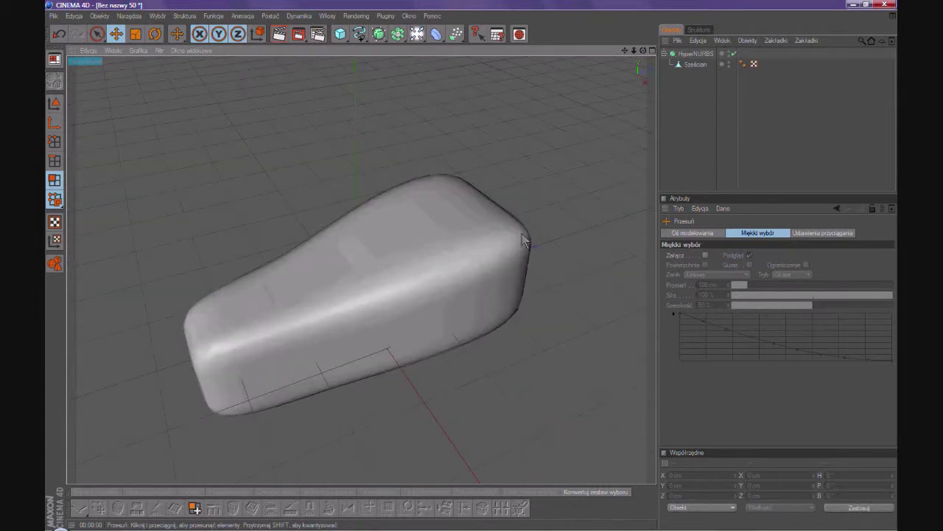
mouse_move(300, 415)
left_mouse_down("alt")
mouse_move(344, 406)
mouse_move(401, 347)
left_mouse_up("alt")
left_click(164, 530)
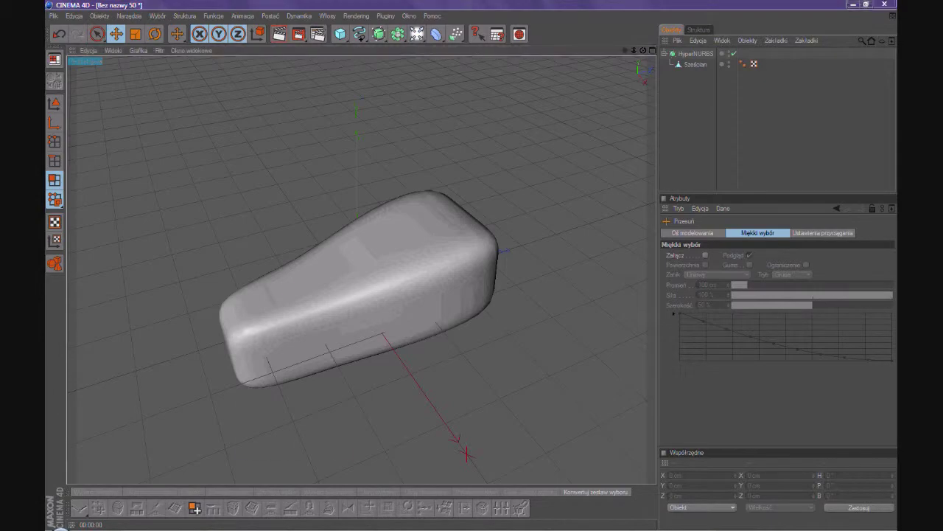